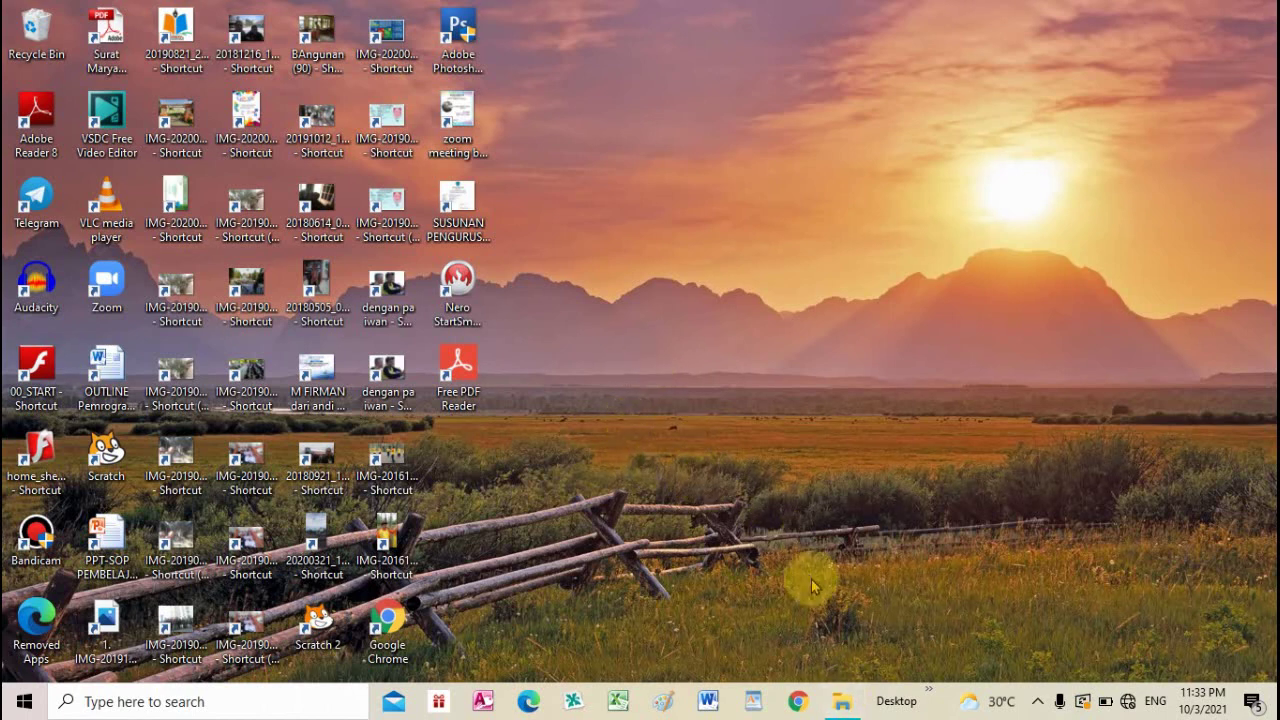
Open File Explorer at drive data (D:) and bring up the properties of the "Folder dan File Sembunyi" folder
{"action": "left_click", "coordinate": [845, 703]}
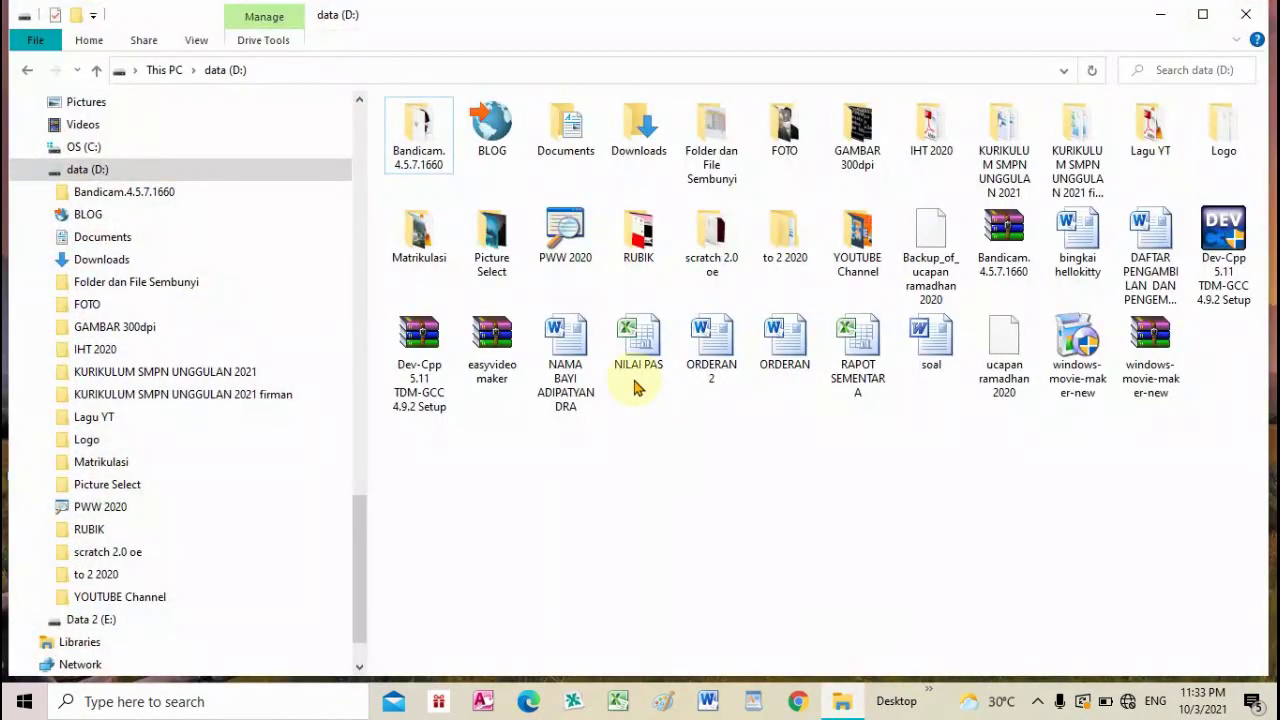
{"action": "left_click", "coordinate": [33, 174]}
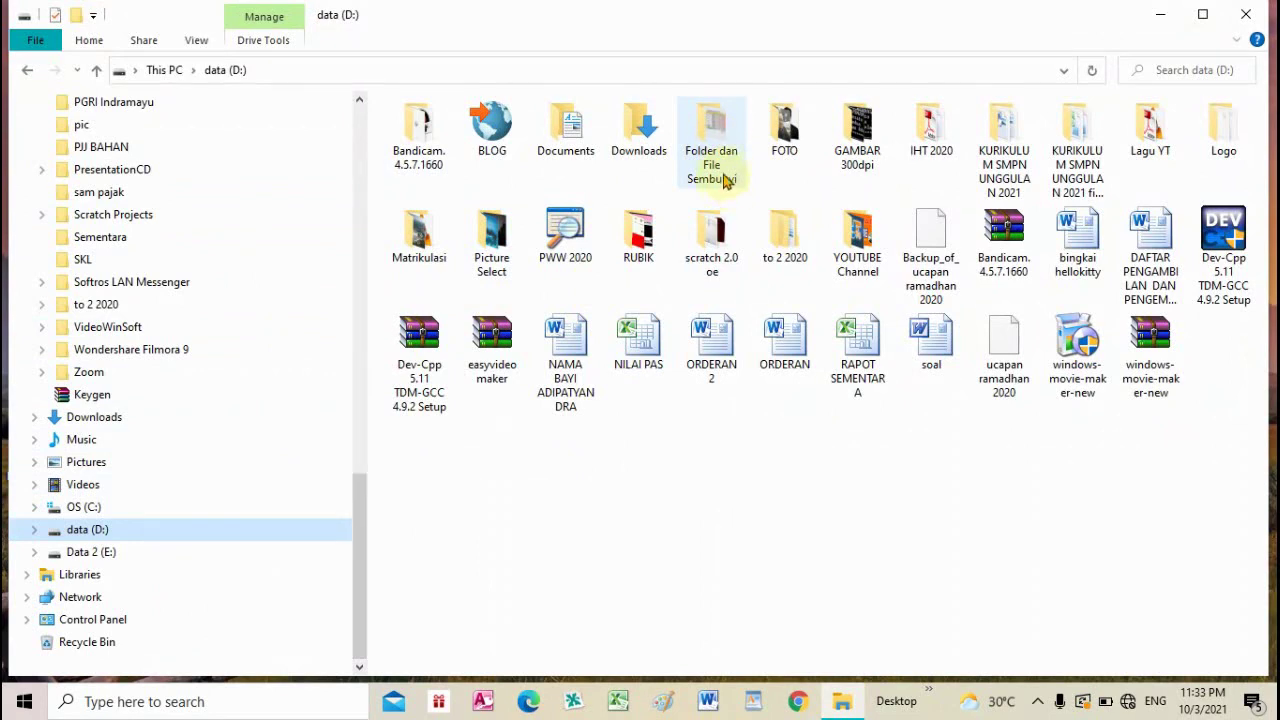
{"action": "left_click", "coordinate": [716, 160]}
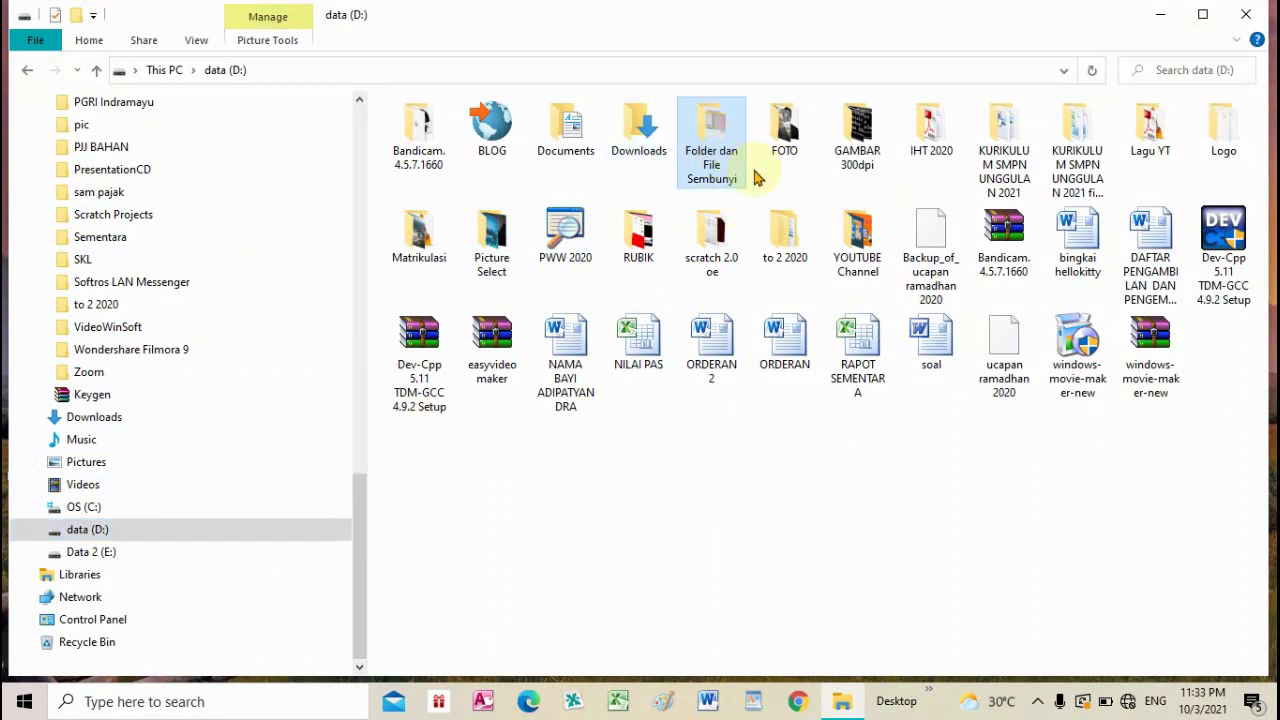
{"action": "right_click", "coordinate": [705, 143]}
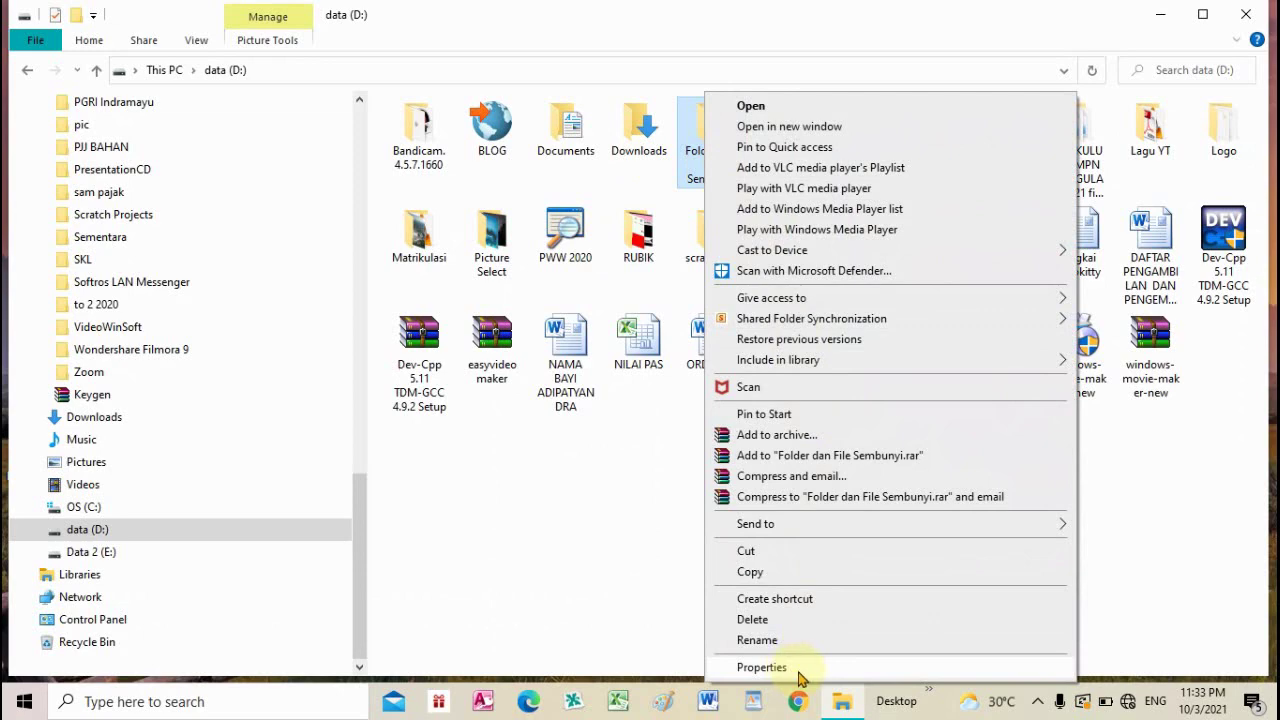
{"action": "left_click", "coordinate": [762, 667]}
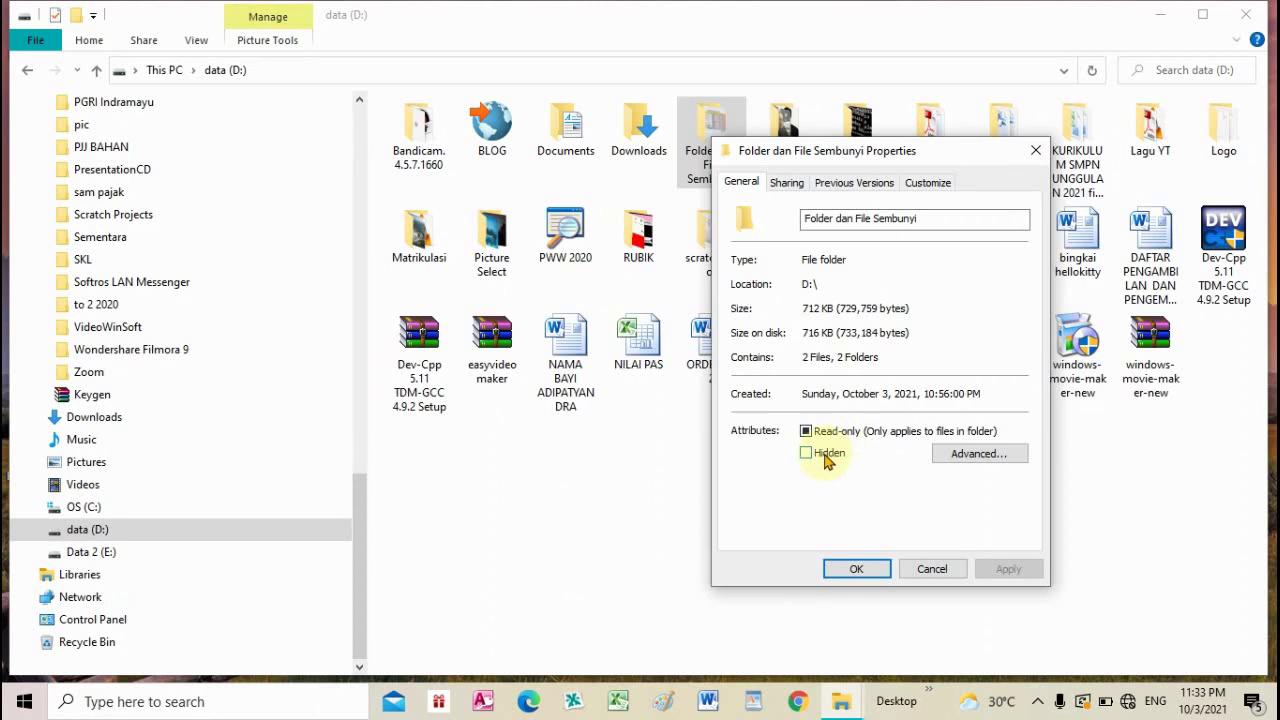
Set the Hidden attribute on "Folder dan File Sembunyi", including its subfolders and files, and revisit drive data (D:)
{"action": "left_click_drag", "start_coordinate": [790, 150], "coordinate": [866, 152]}
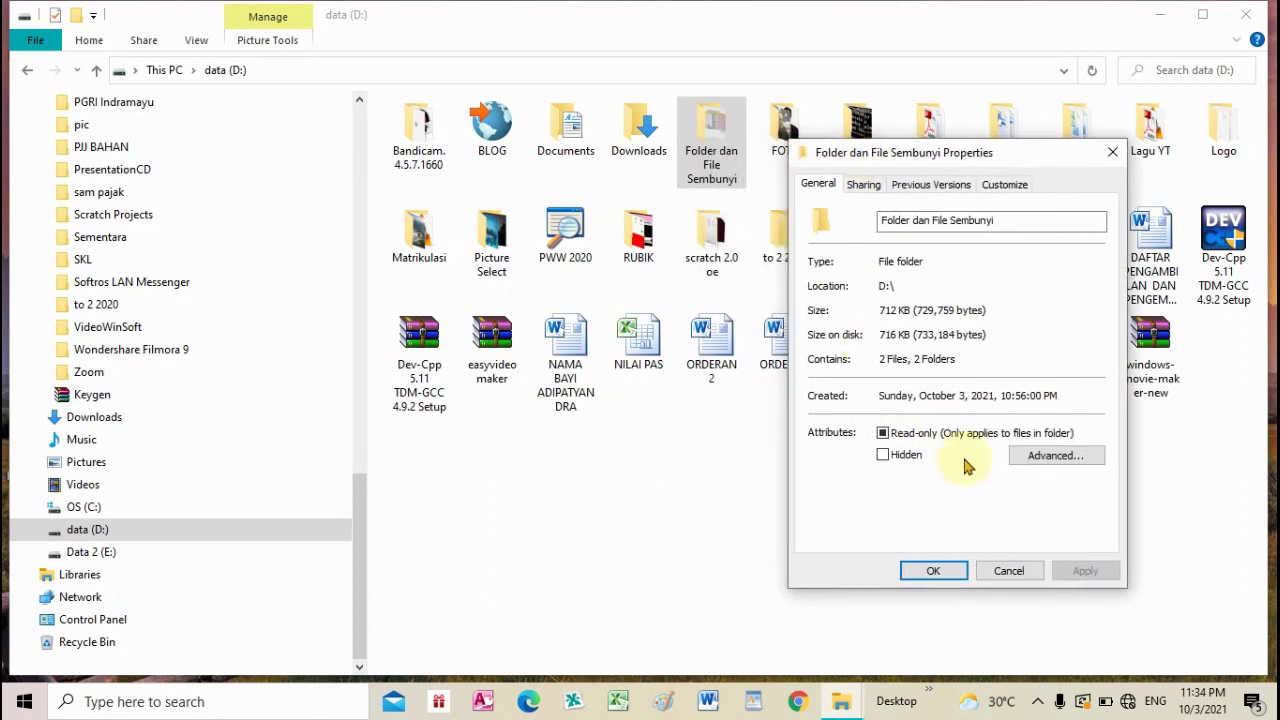
{"action": "left_click", "coordinate": [905, 455]}
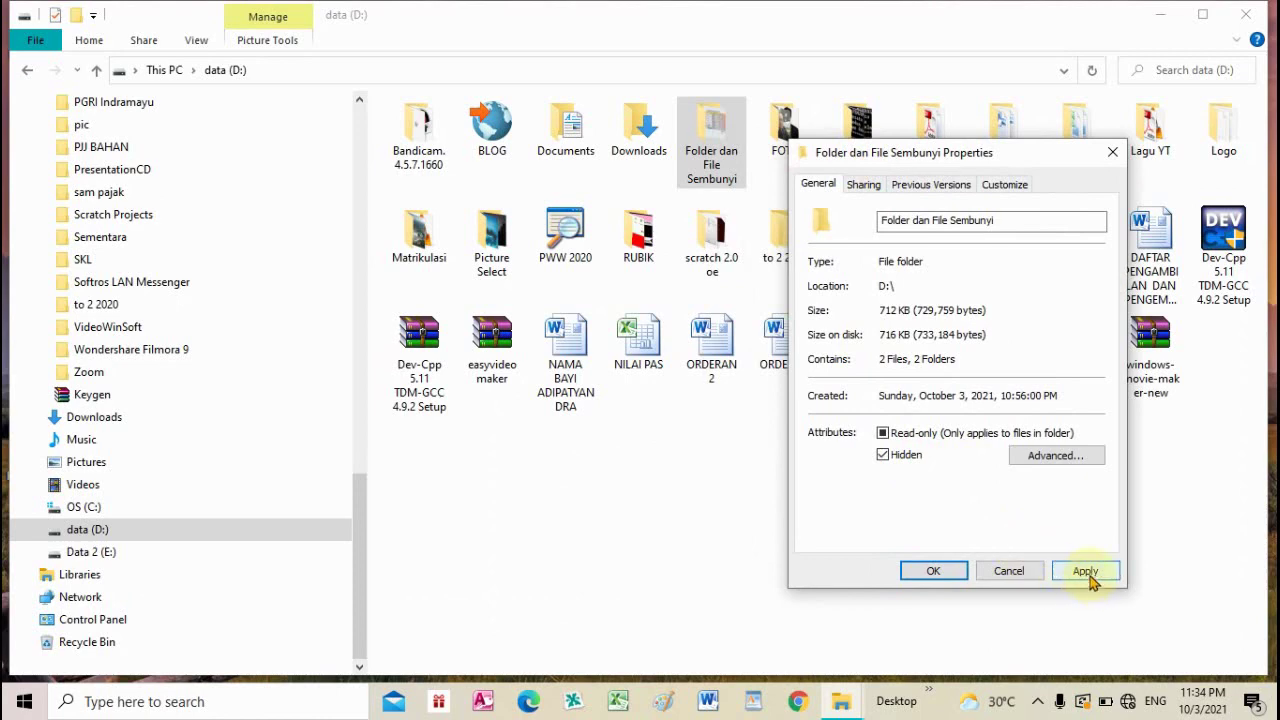
{"action": "left_click", "coordinate": [1087, 574]}
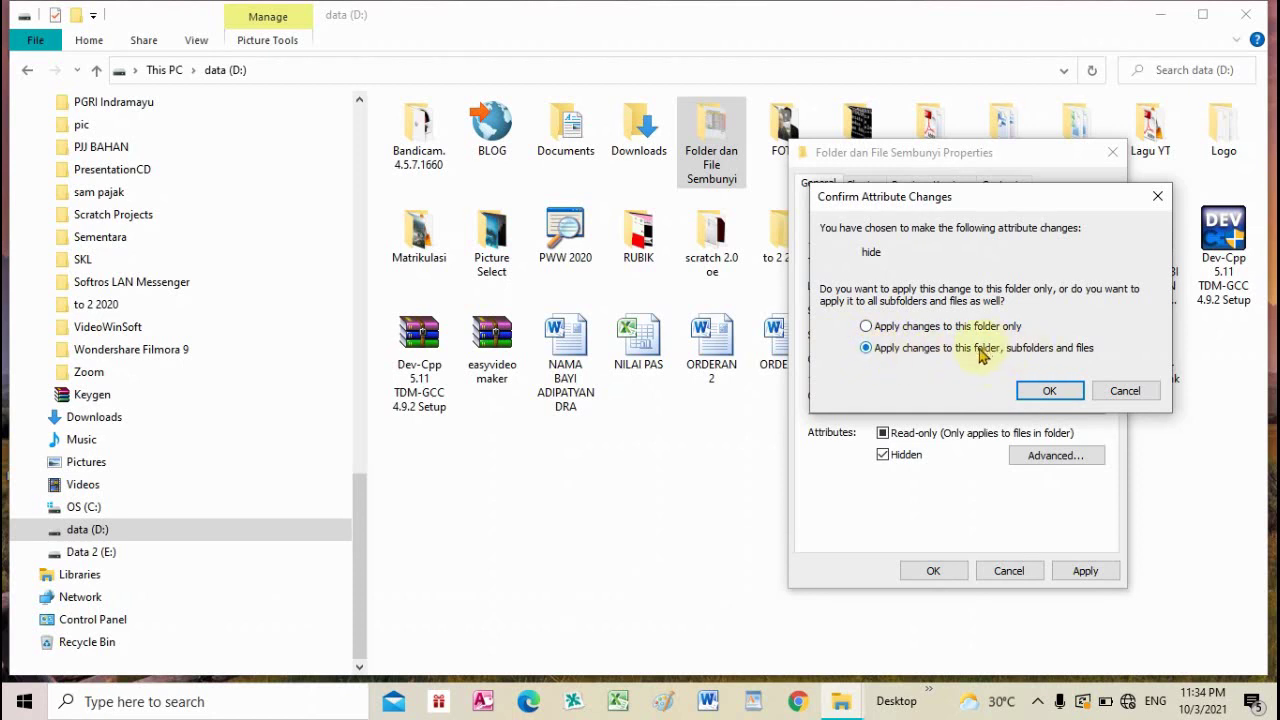
{"action": "left_click", "coordinate": [1035, 393]}
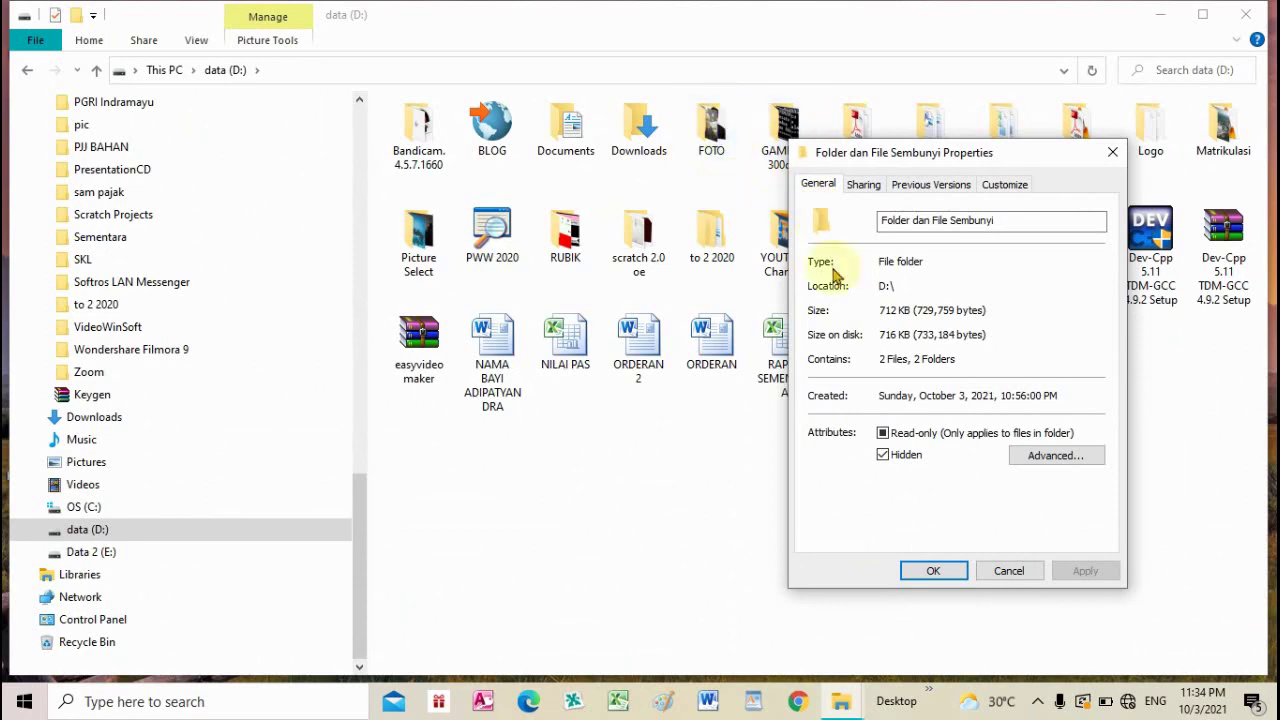
{"action": "left_click", "coordinate": [938, 572]}
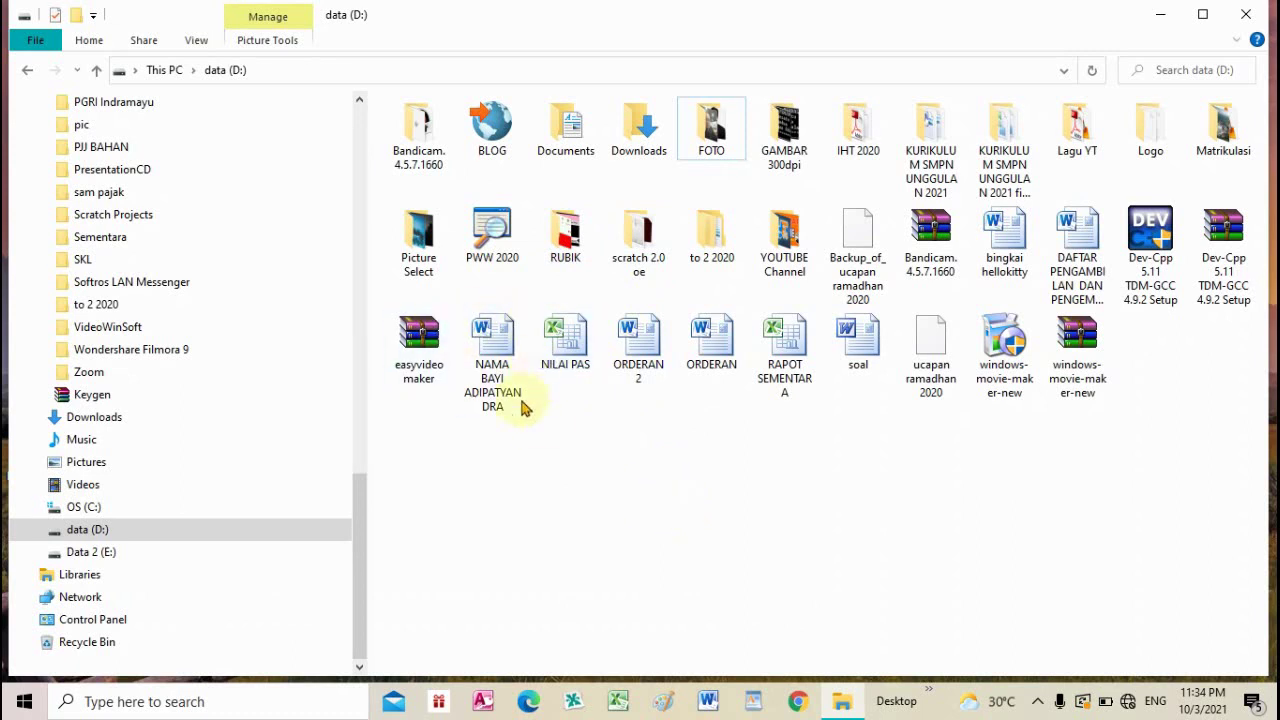
{"action": "left_click", "coordinate": [172, 529]}
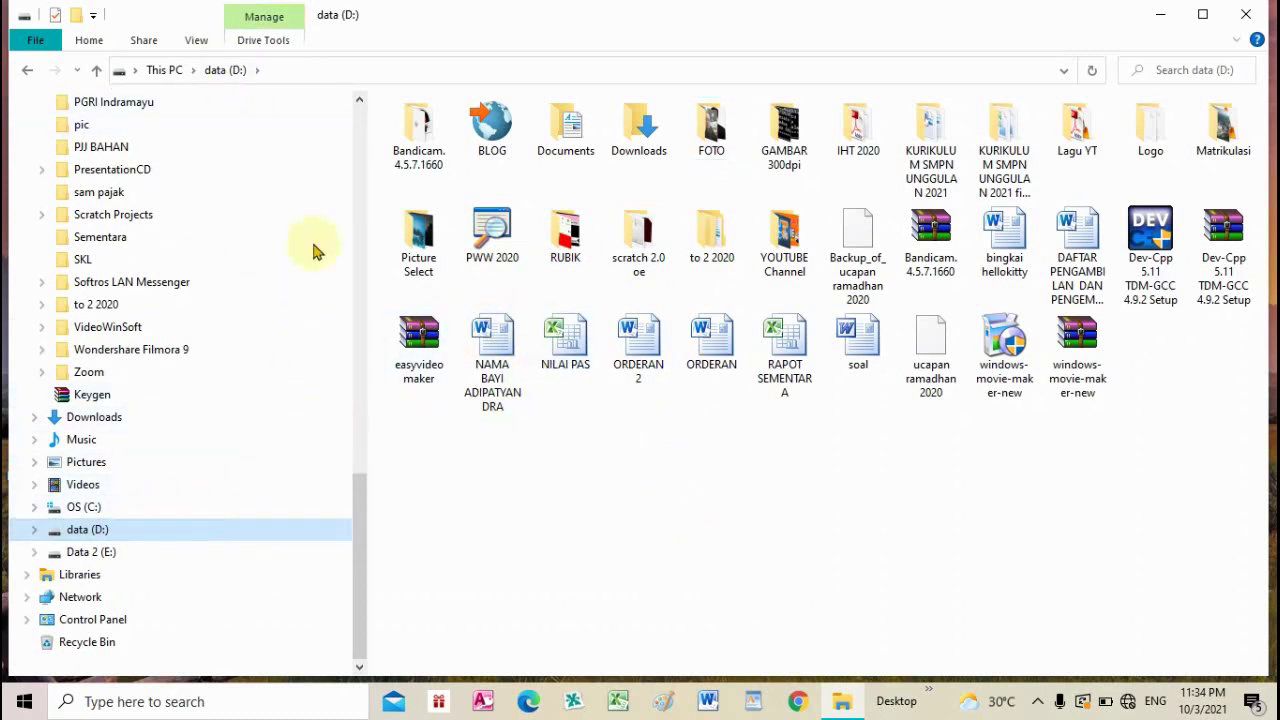
Open Folder Options for drive data (D:) and display its advanced view settings
{"action": "left_click", "coordinate": [196, 46]}
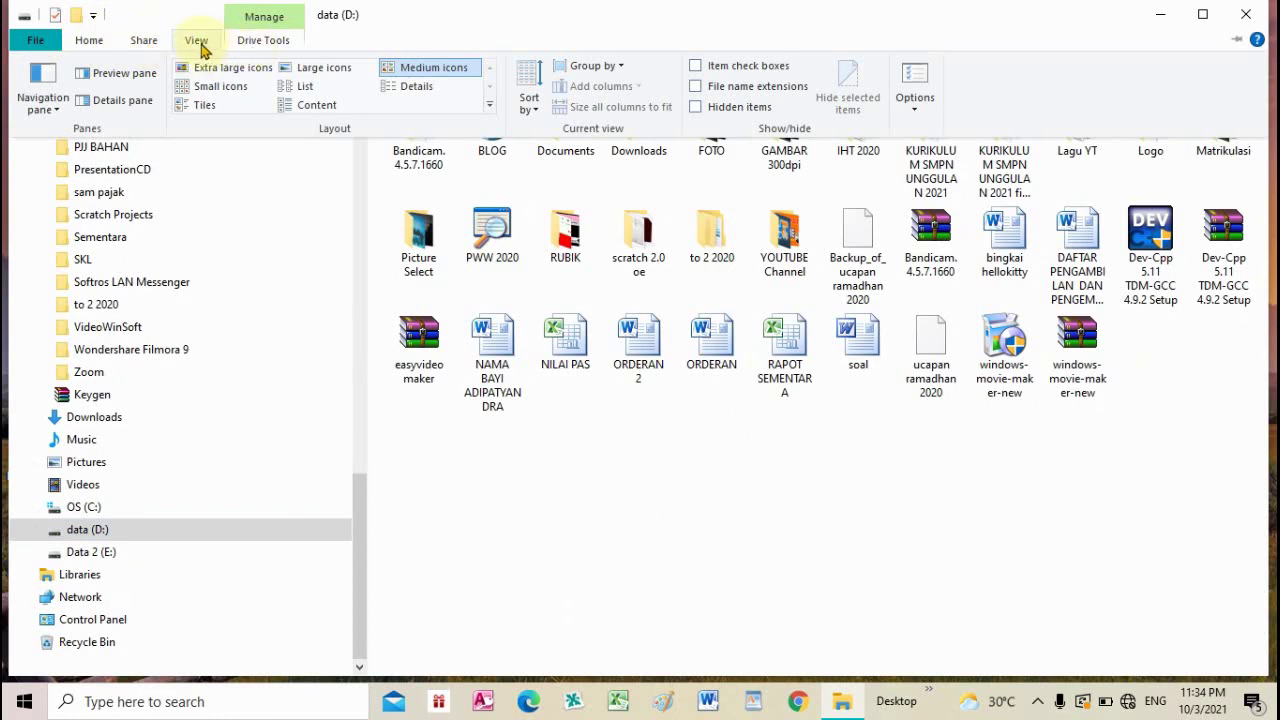
{"action": "left_click", "coordinate": [196, 42]}
{"action": "left_click", "coordinate": [196, 42]}
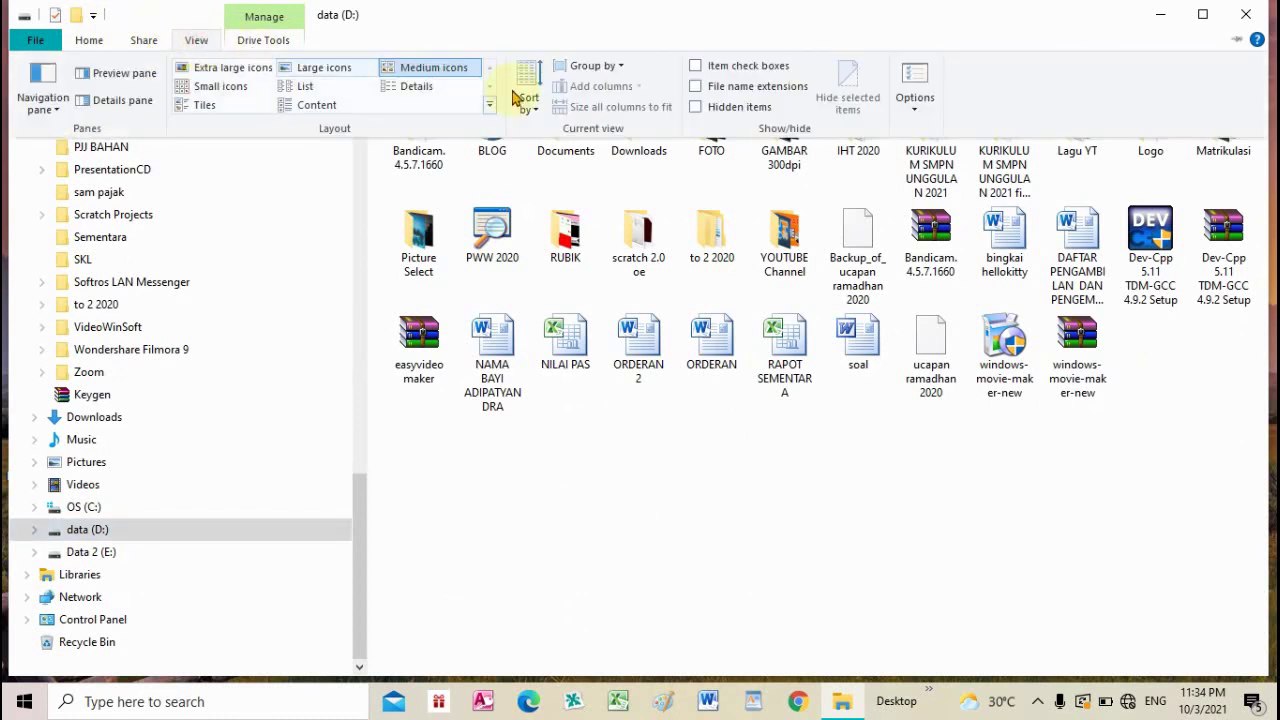
{"action": "left_click", "coordinate": [915, 108]}
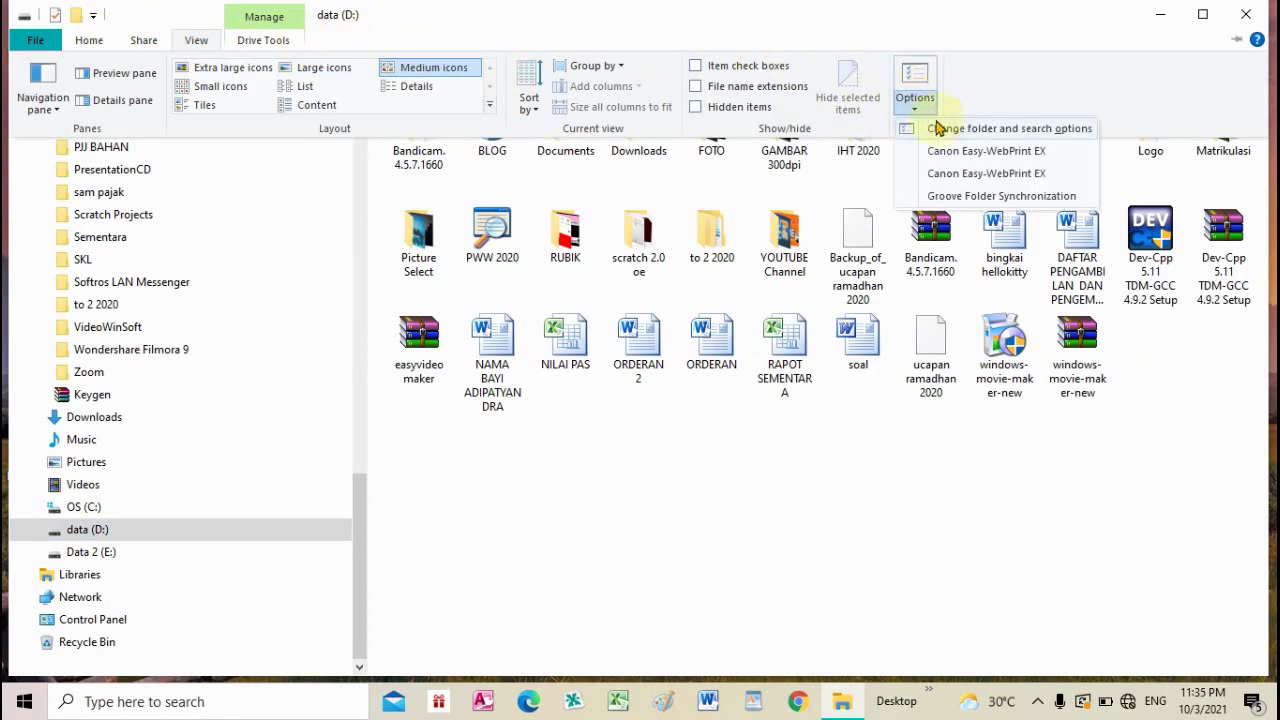
{"action": "left_click", "coordinate": [1012, 132]}
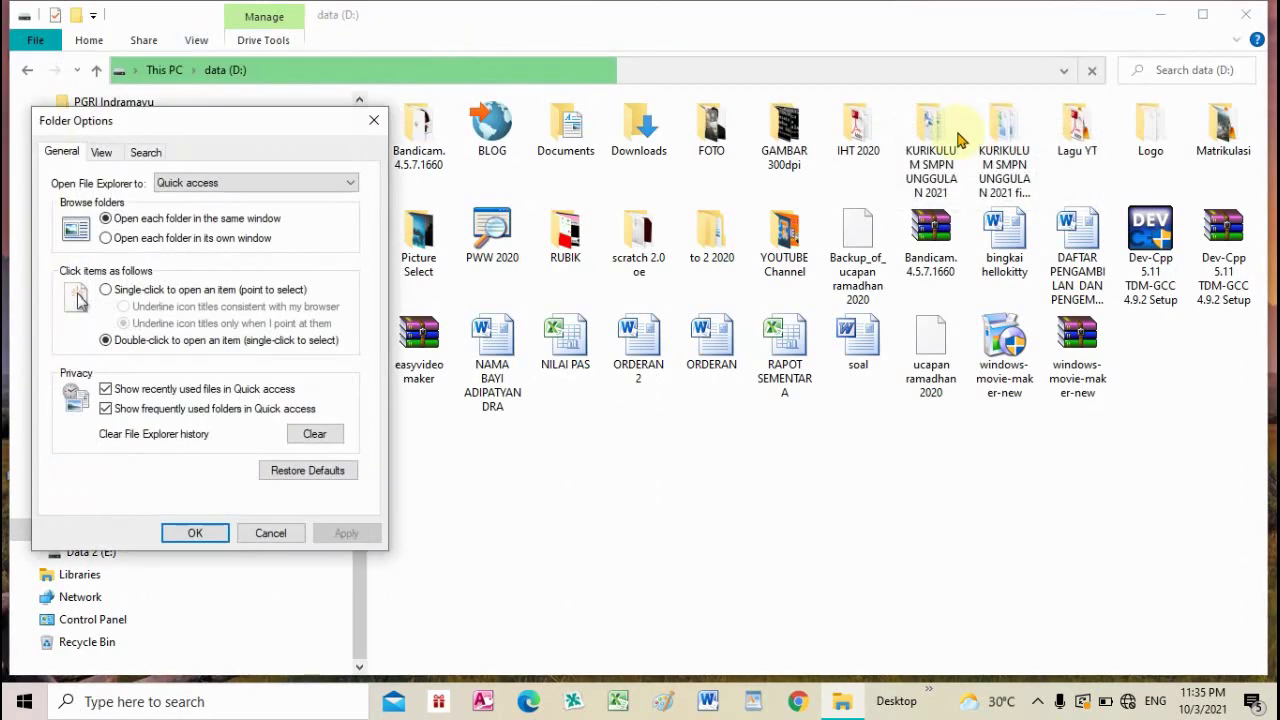
{"action": "left_click_drag", "start_coordinate": [286, 120], "coordinate": [725, 82]}
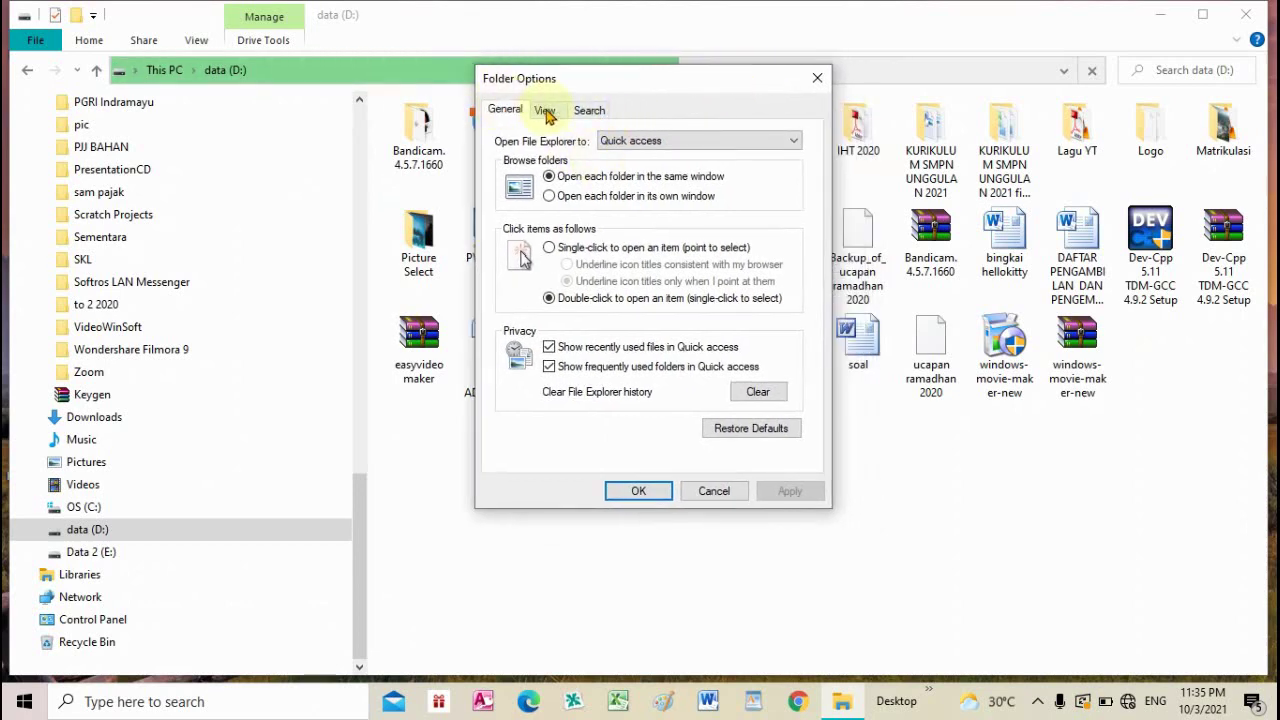
{"action": "left_click", "coordinate": [545, 112]}
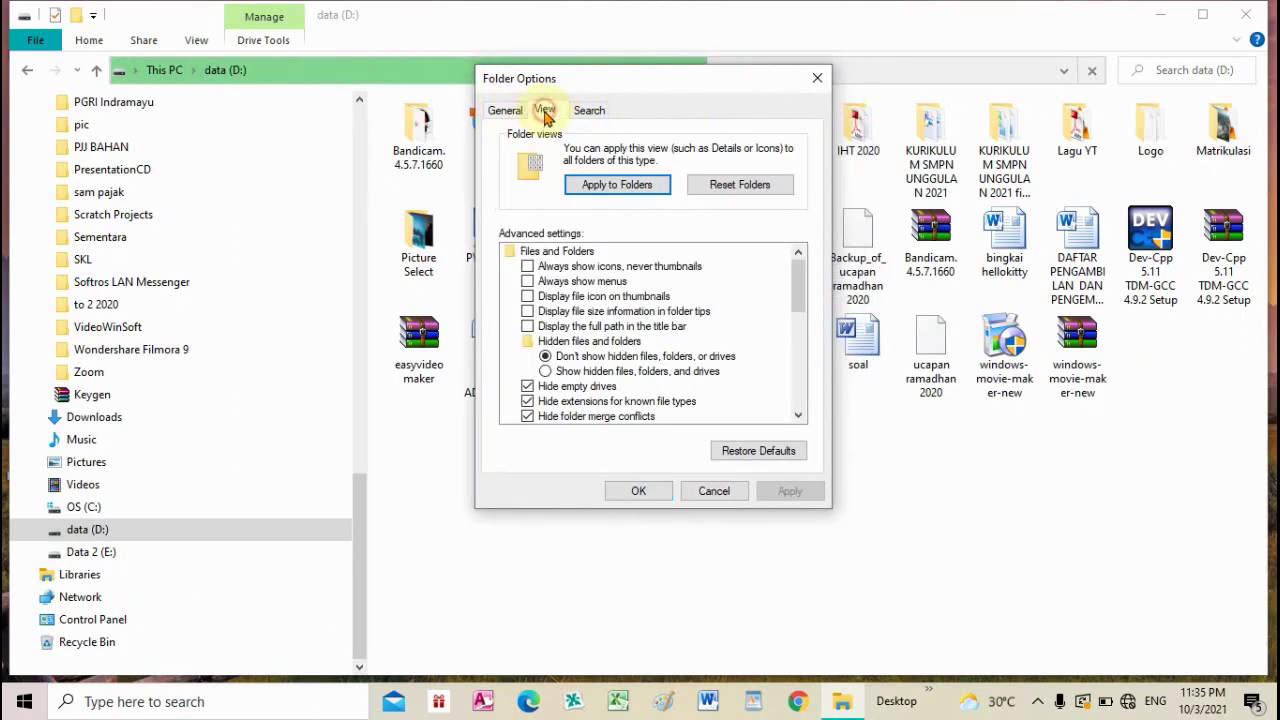
{"action": "left_click", "coordinate": [590, 110]}
{"action": "left_click", "coordinate": [545, 110]}
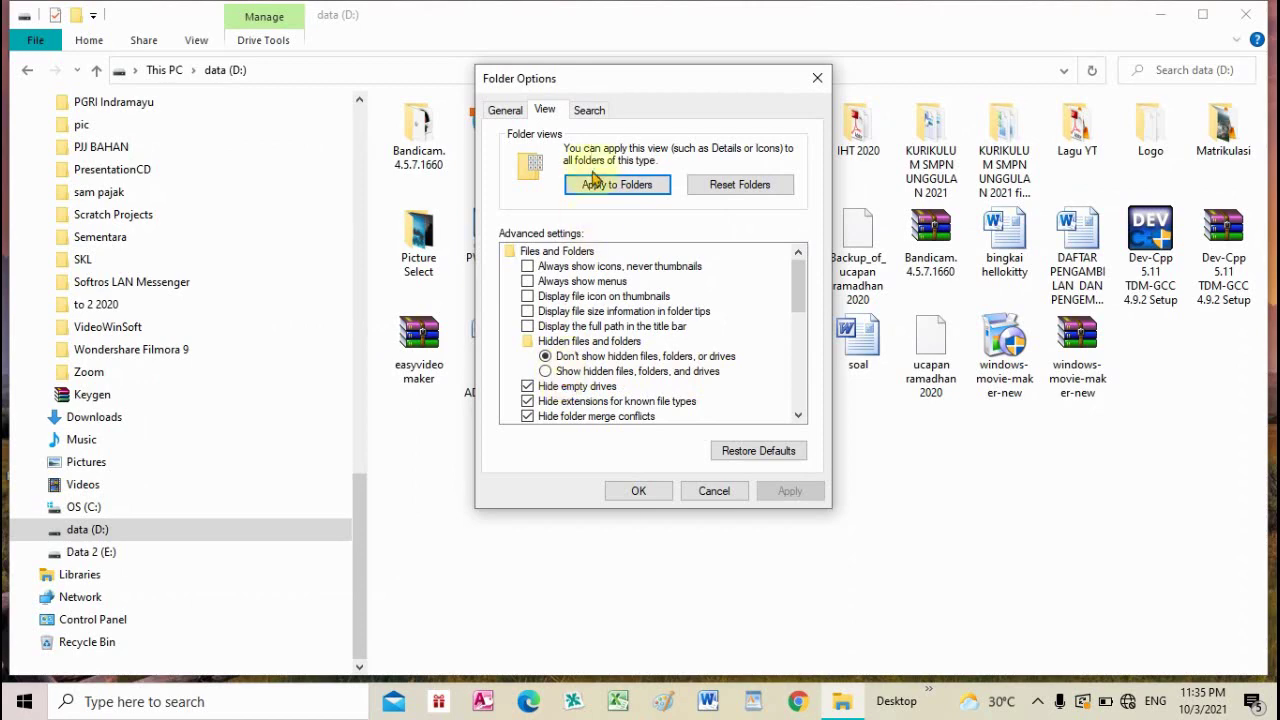
Set the hidden items option to "Show hidden files, folders, and drives" and apply it
{"action": "left_click_drag", "start_coordinate": [613, 80], "coordinate": [799, 186]}
{"action": "left_click", "coordinate": [752, 471]}
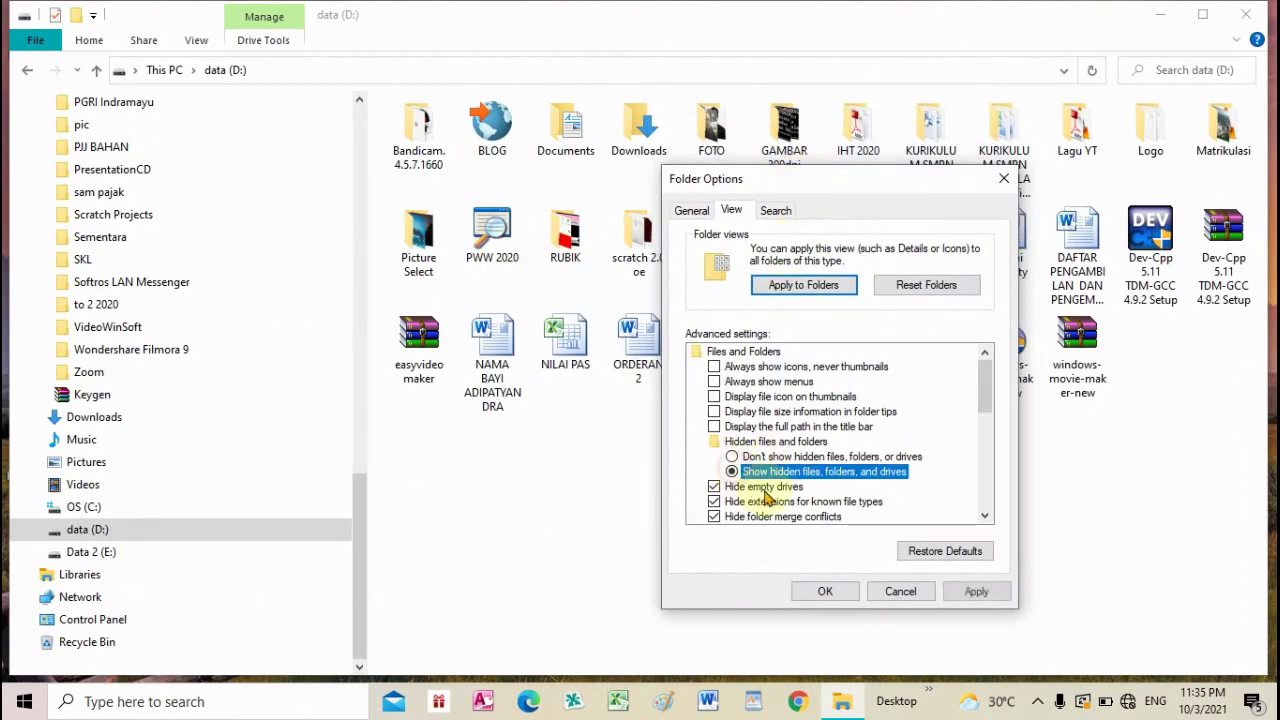
{"action": "left_click", "coordinate": [976, 592]}
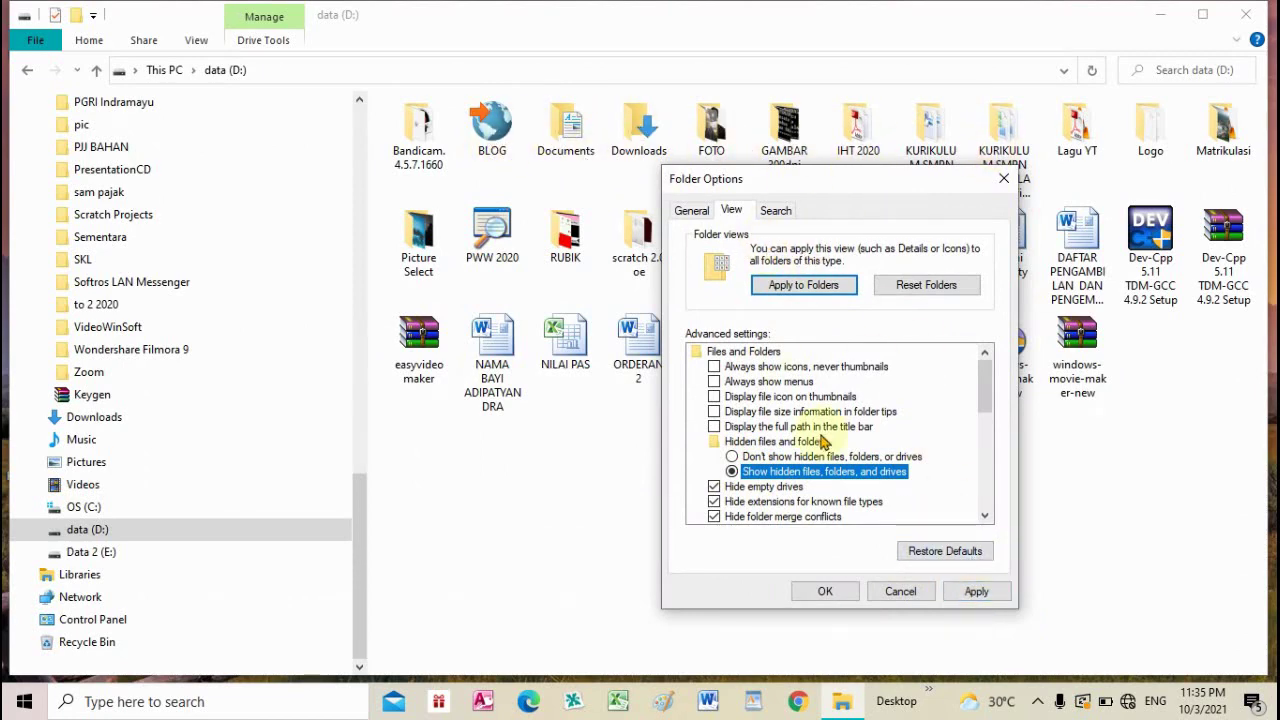
{"action": "left_click", "coordinate": [974, 592]}
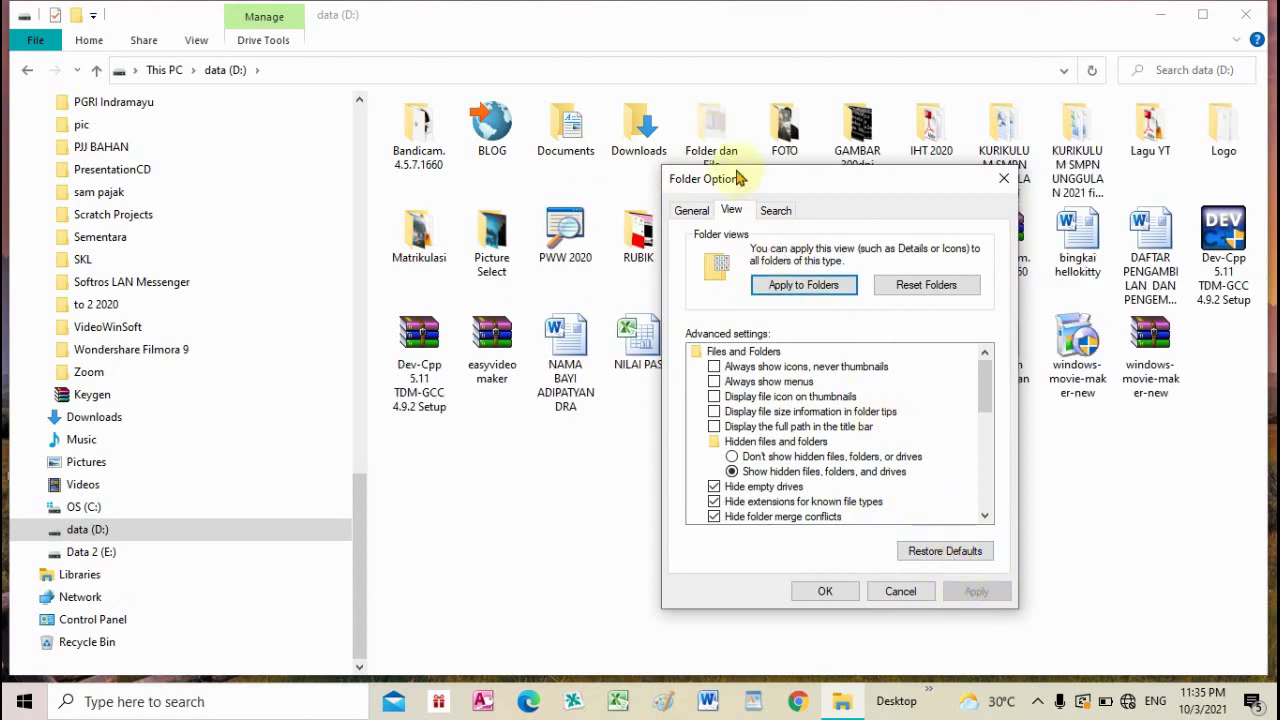
{"action": "left_click_drag", "start_coordinate": [742, 178], "coordinate": [765, 216]}
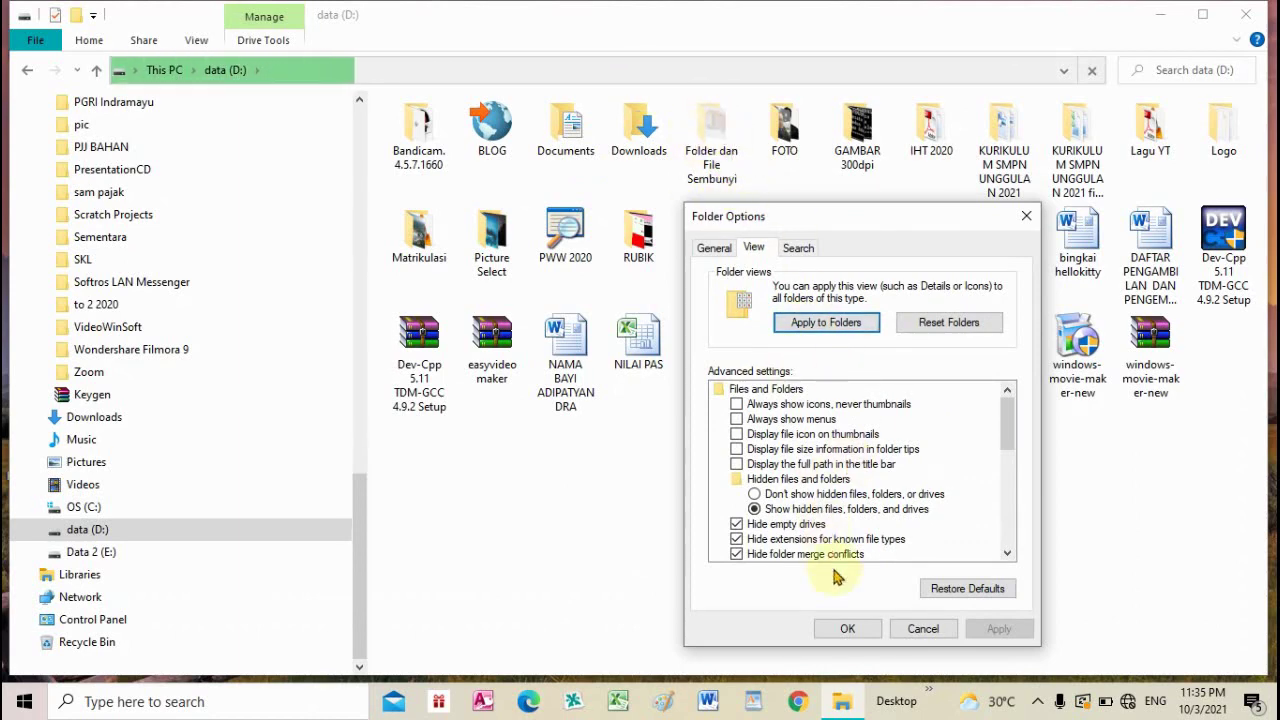
{"action": "left_click", "coordinate": [842, 627]}
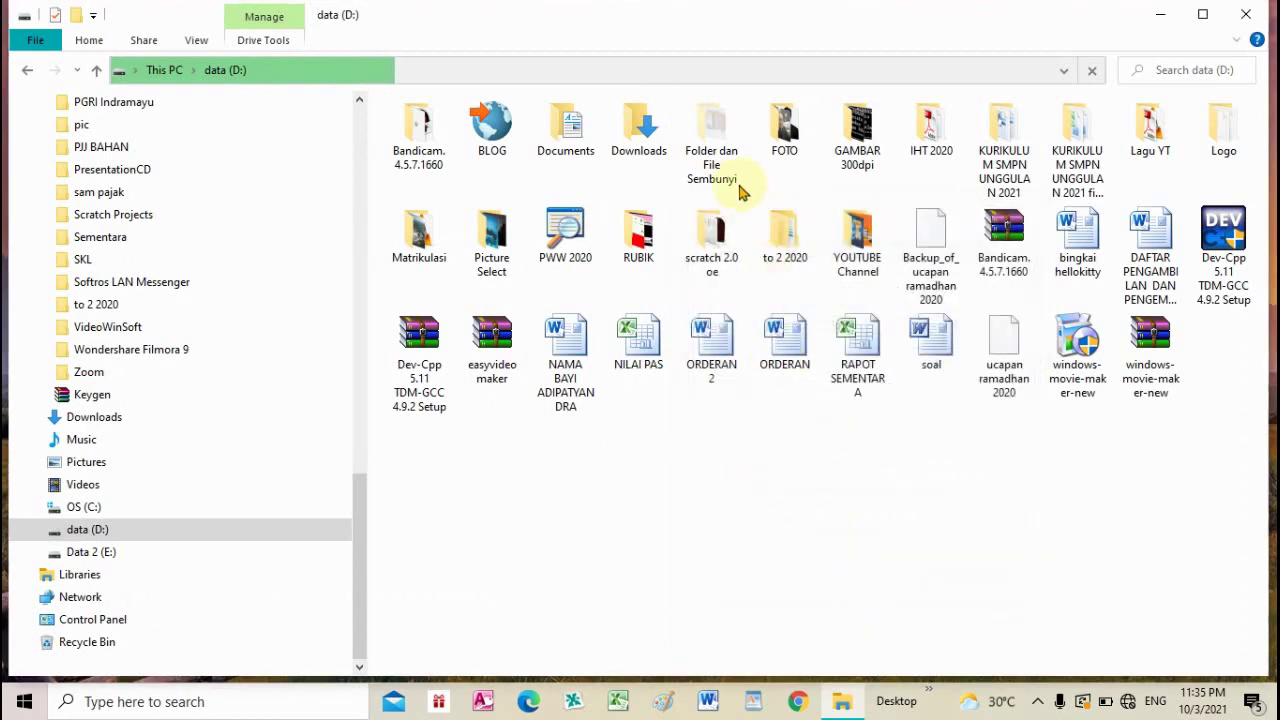
Clear the Hidden attribute of "Folder dan File Sembunyi", including its subfolders and files, and minimize the File Explorer window
{"action": "left_click", "coordinate": [711, 130]}
{"action": "right_click", "coordinate": [711, 130]}
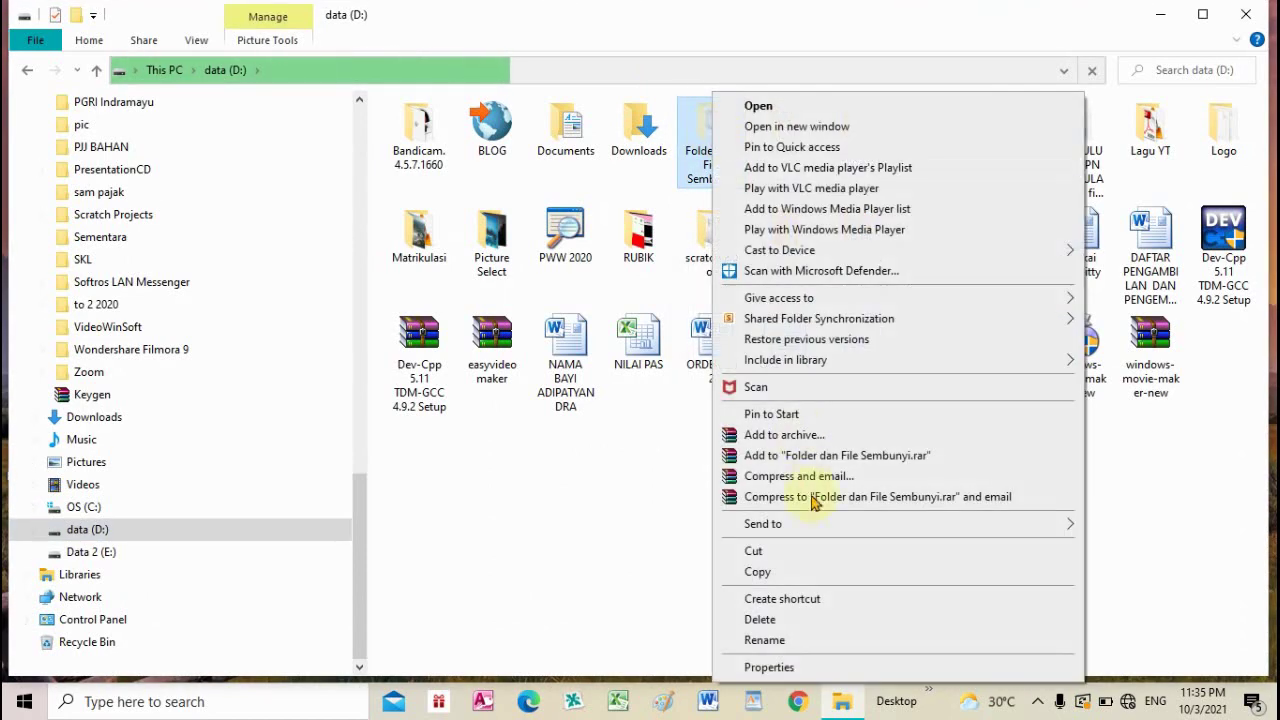
{"action": "left_click", "coordinate": [820, 666]}
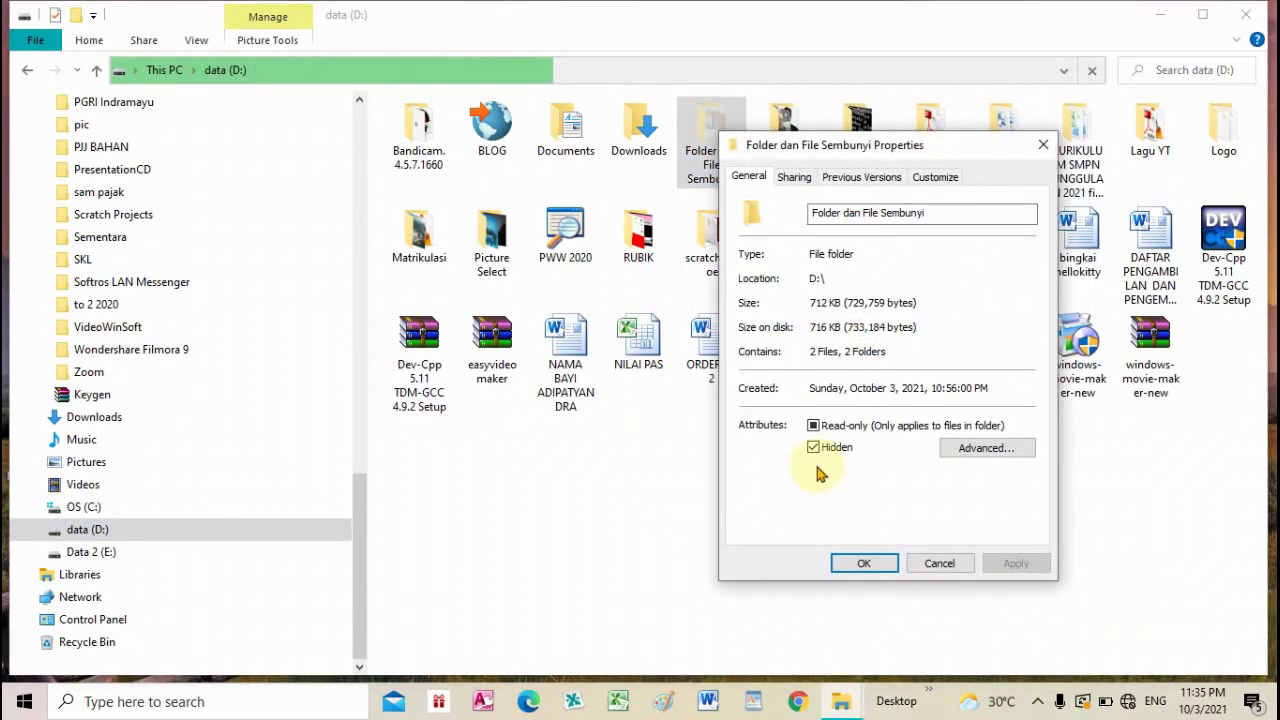
{"action": "left_click_drag", "start_coordinate": [806, 145], "coordinate": [903, 120]}
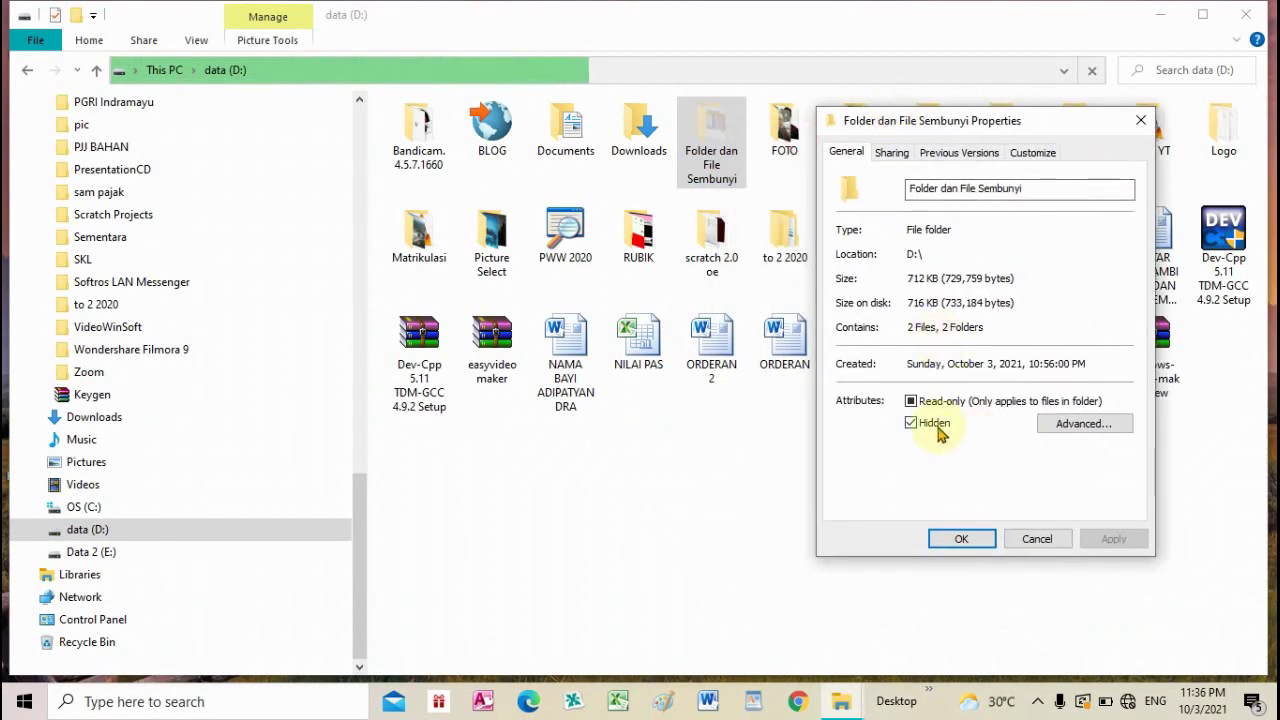
{"action": "left_click", "coordinate": [929, 424]}
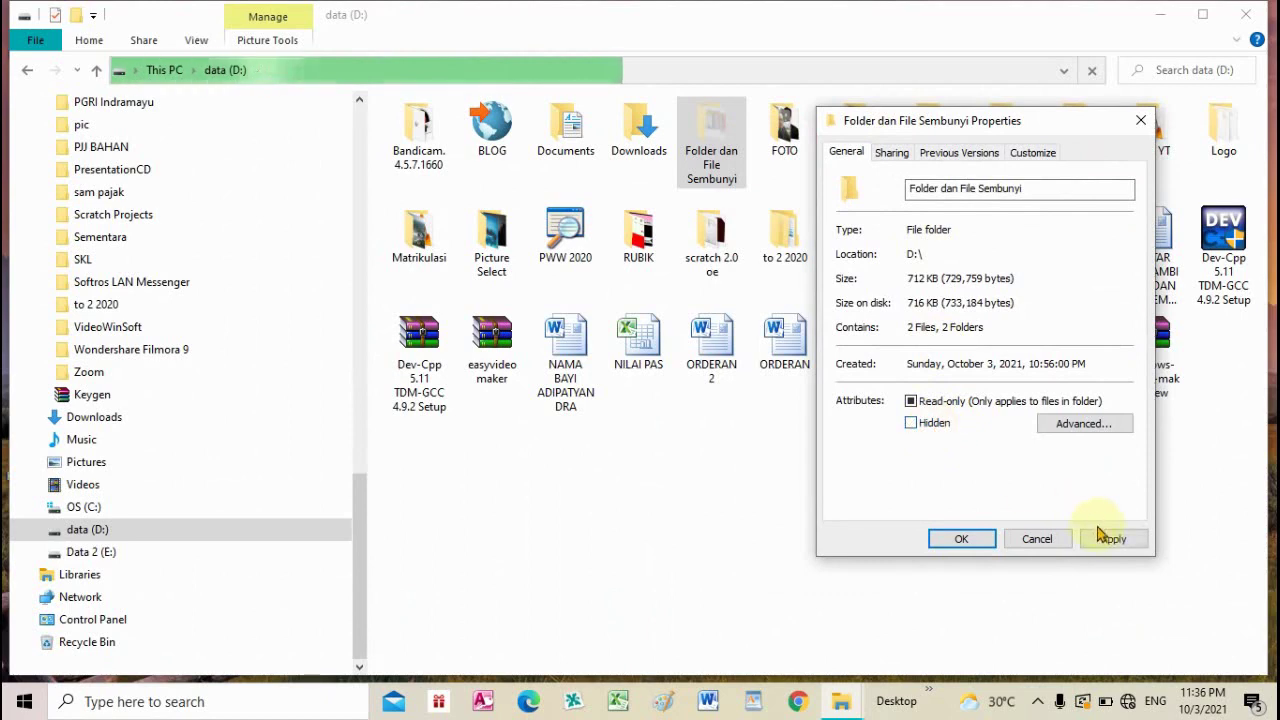
{"action": "left_click", "coordinate": [1110, 539]}
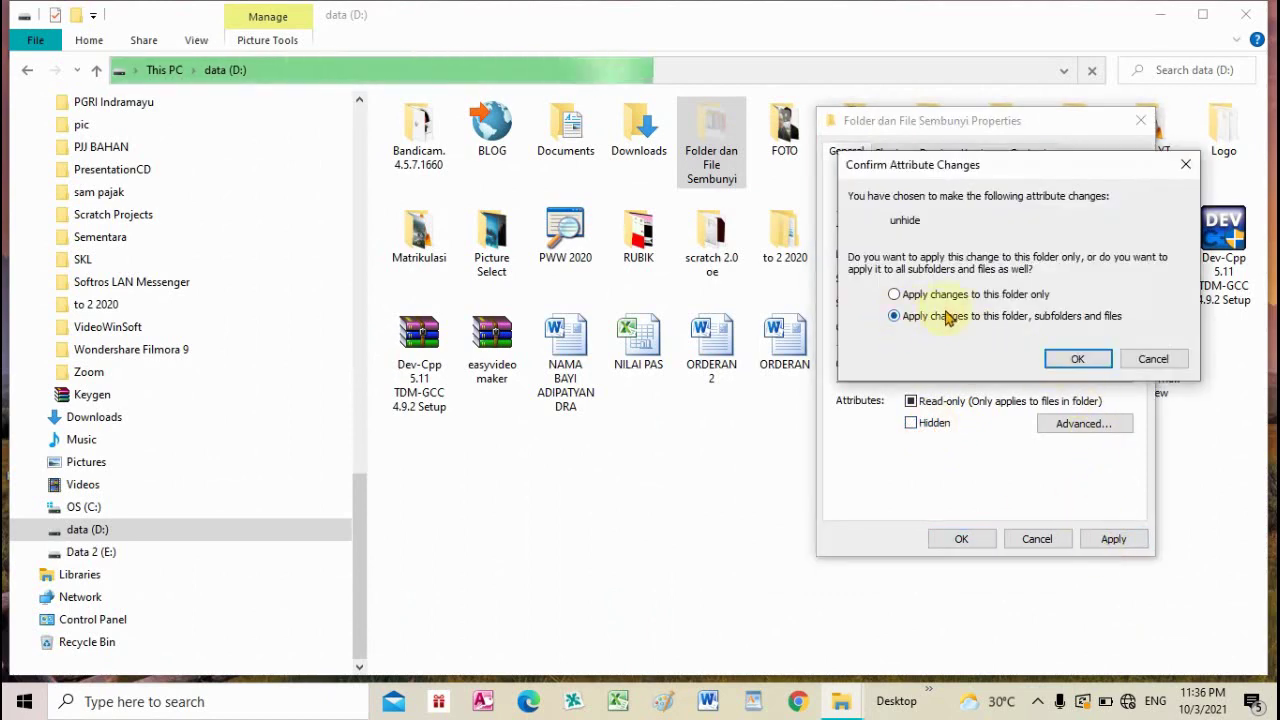
{"action": "left_click", "coordinate": [1077, 359]}
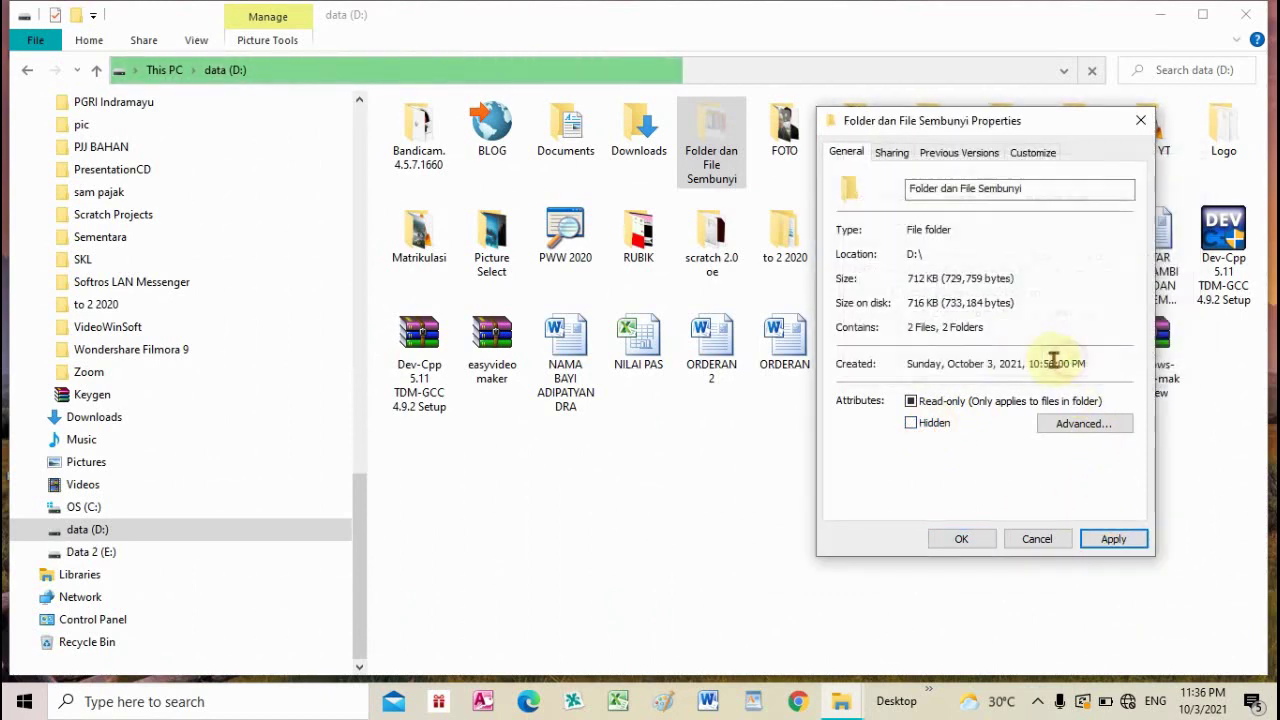
{"action": "left_click", "coordinate": [963, 539]}
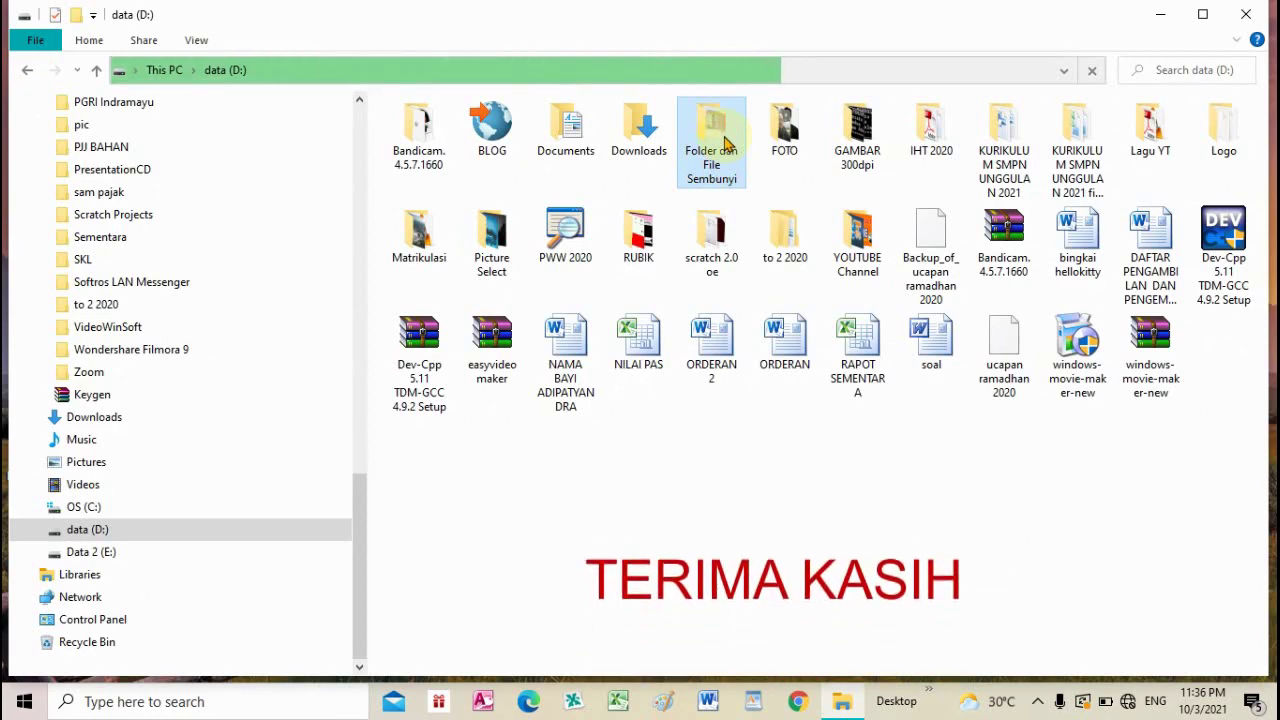
{"action": "left_click", "coordinate": [1150, 18]}
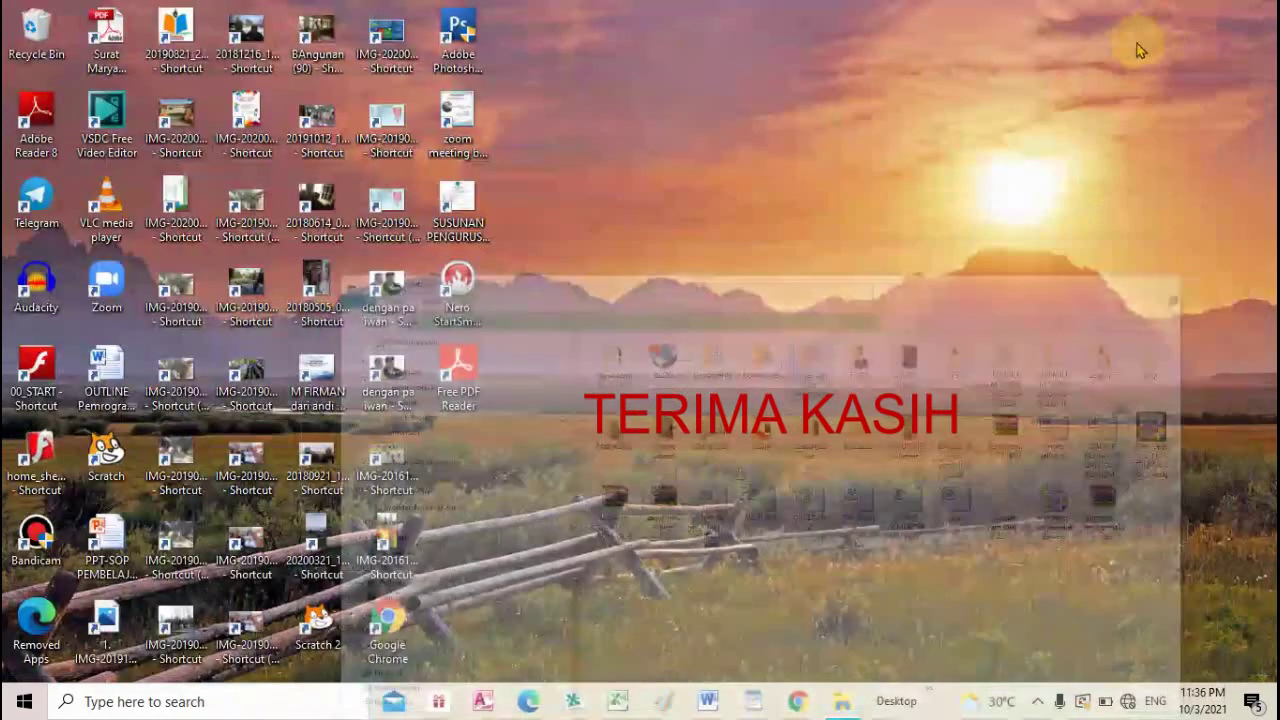